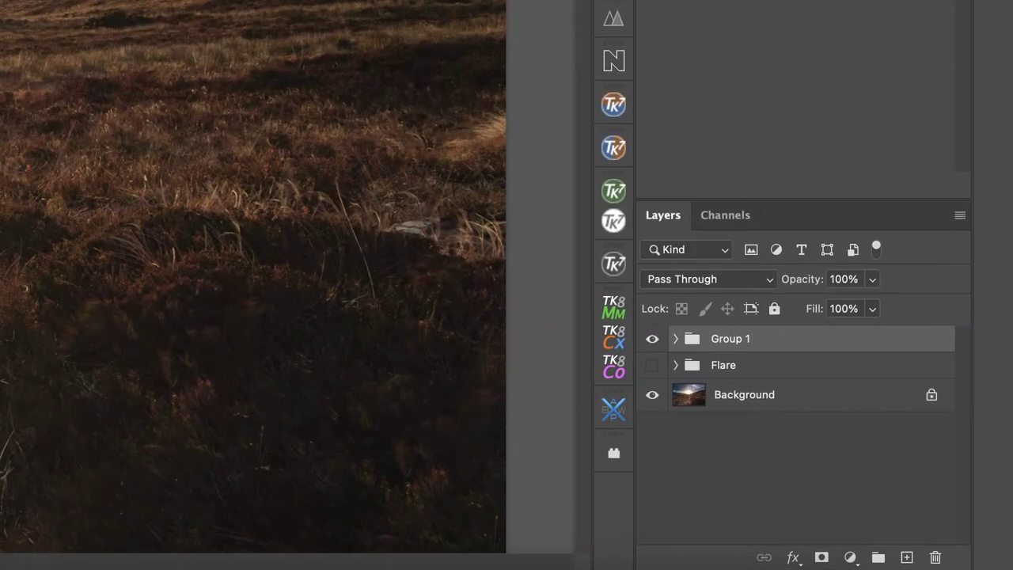
# Stamp all visible layers into merged Layer 6, then find Lens Flare under Filter > Render
pyautogui.press('super+shift+alt+e')
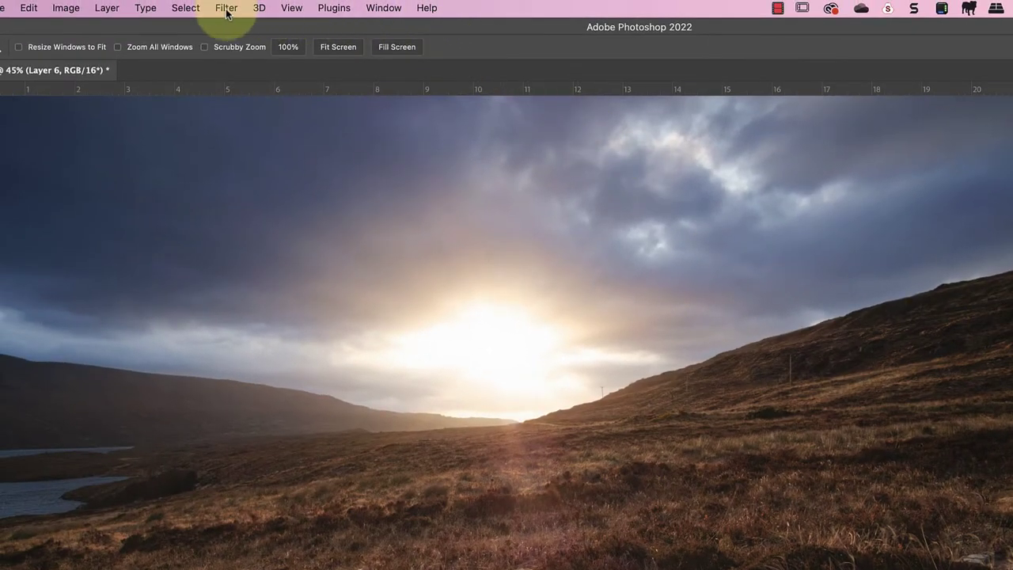
pyautogui.click(226, 9)
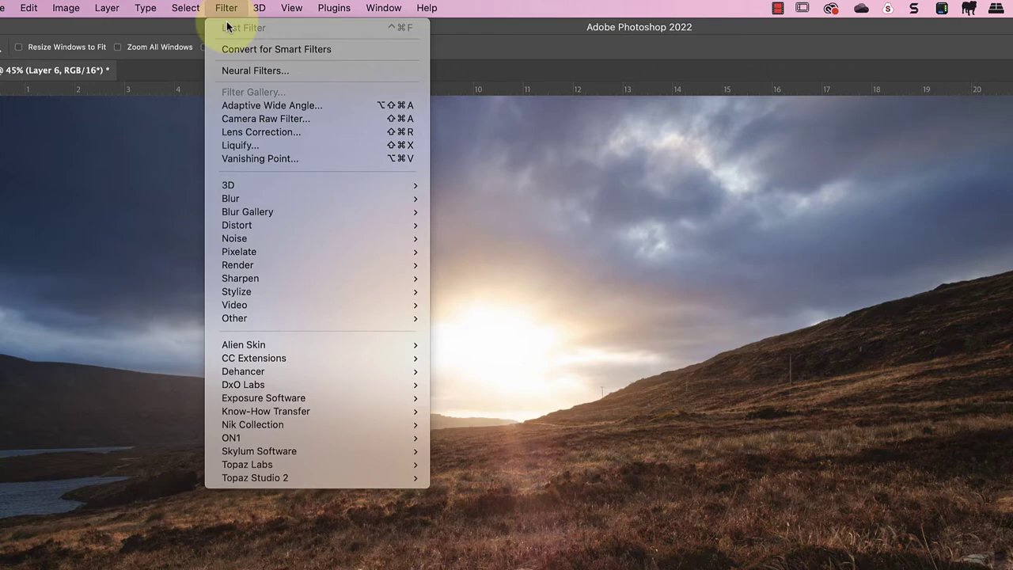
pyautogui.moveTo(256, 265)
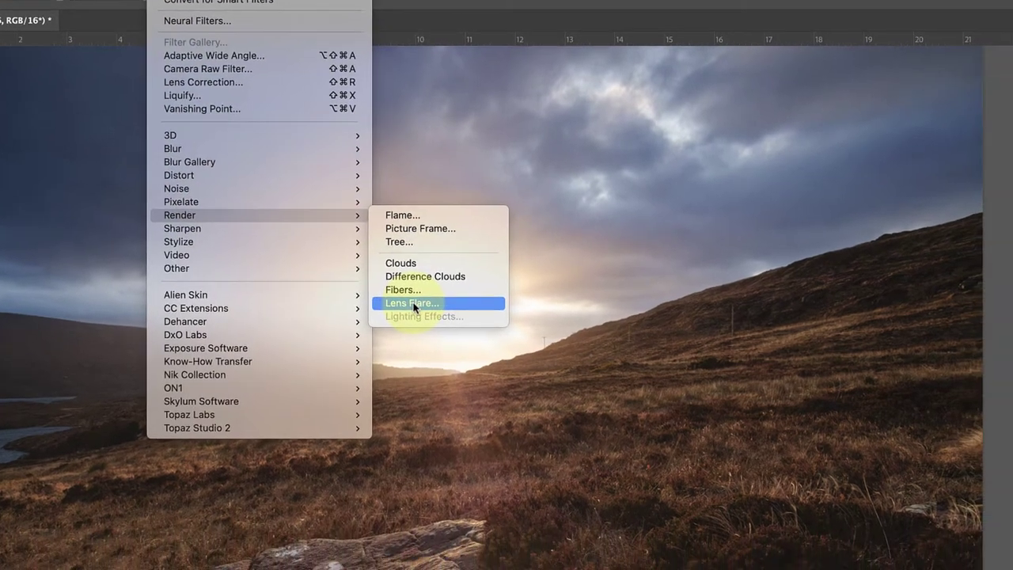
# Compare the Lens Flare lens types, keep 50-300mm Zoom at 100% brightness, and centre it on the sun
pyautogui.click(470, 352)
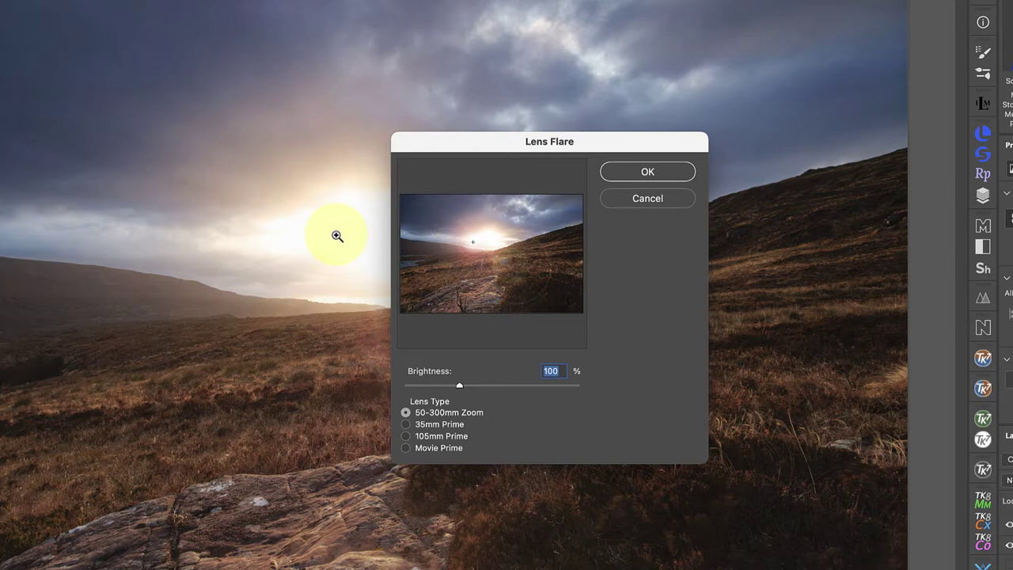
pyautogui.click(405, 425)
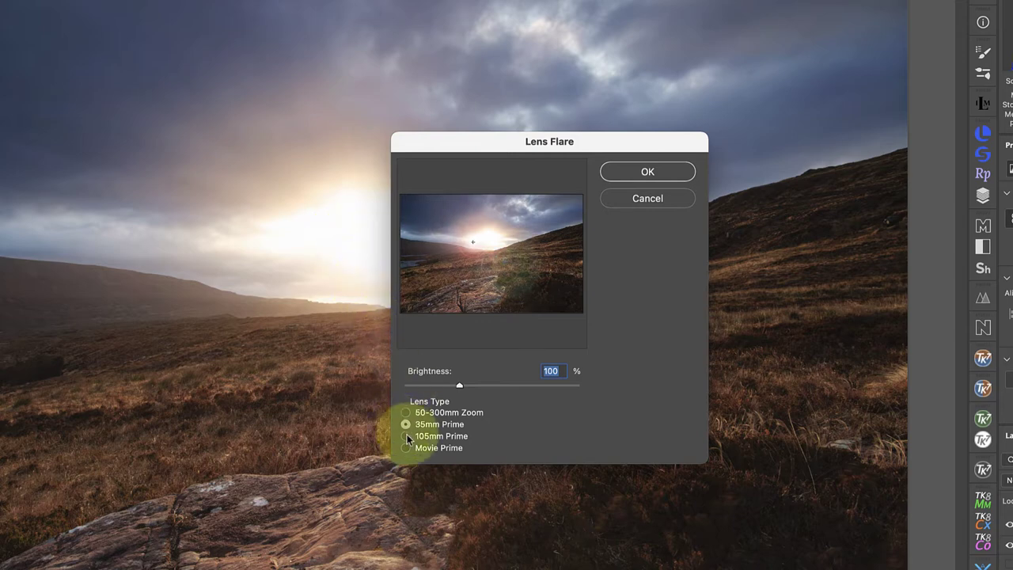
pyautogui.click(406, 436)
pyautogui.click(406, 448)
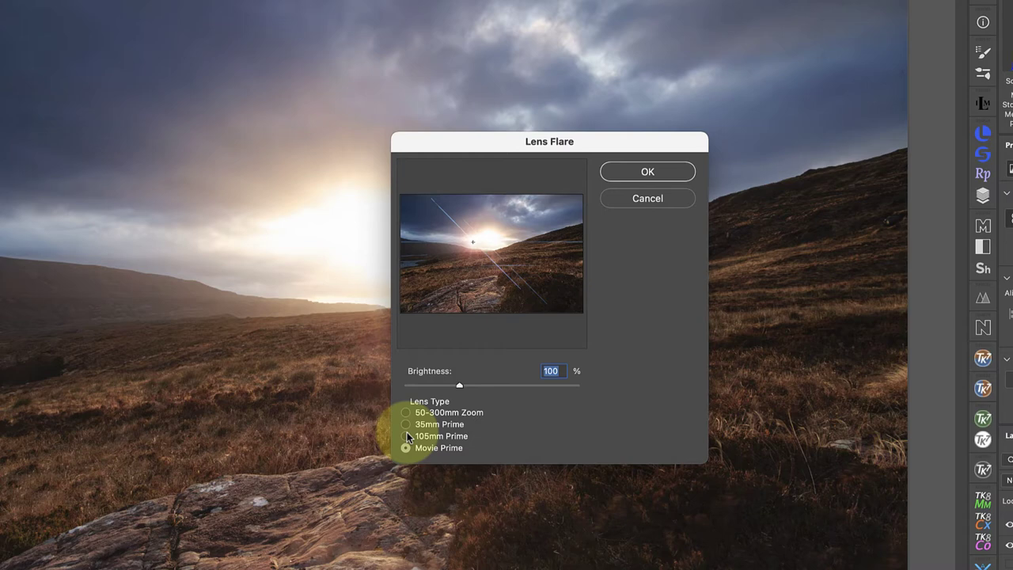
pyautogui.click(405, 412)
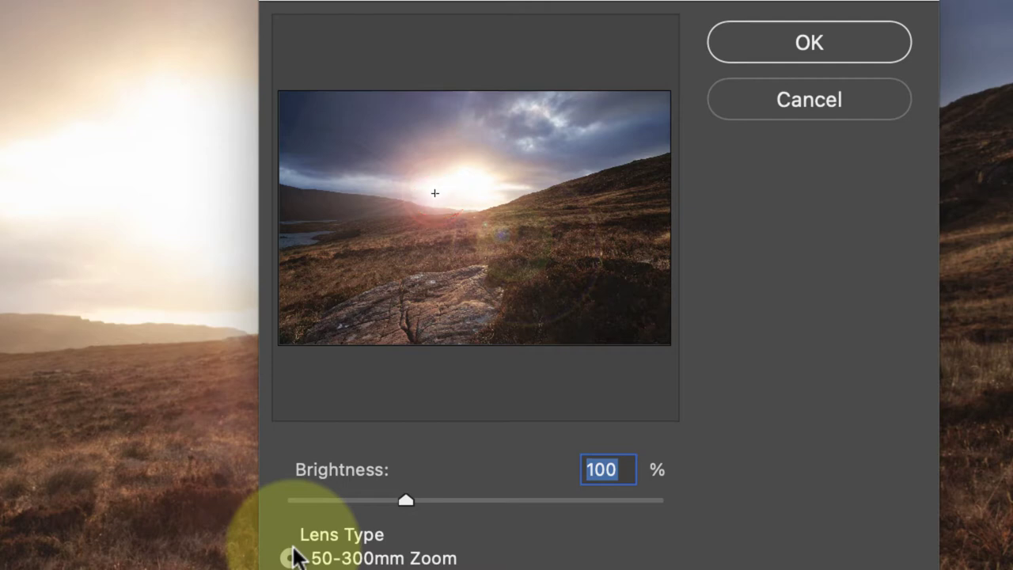
pyautogui.click(433, 190)
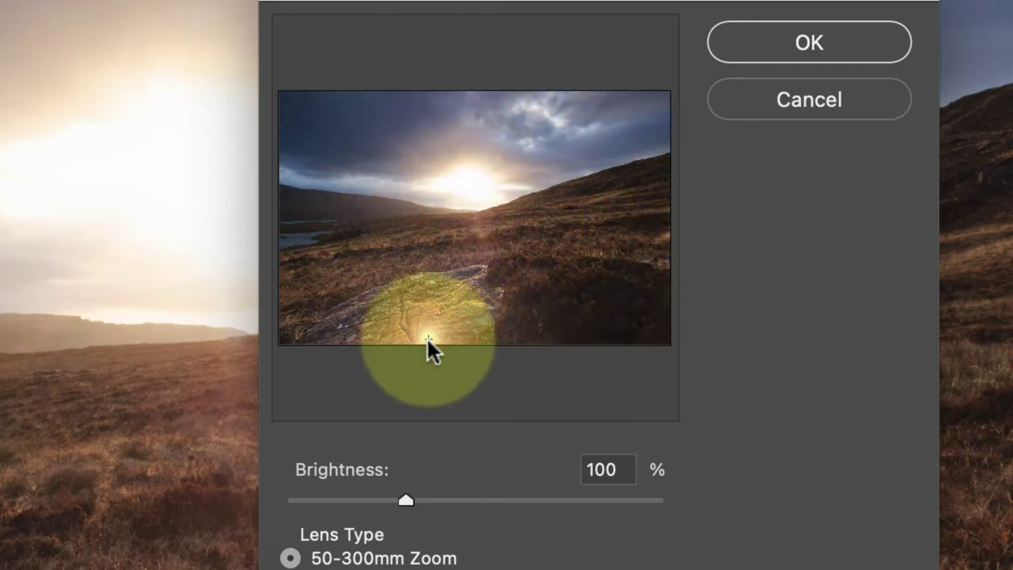
pyautogui.click(425, 163)
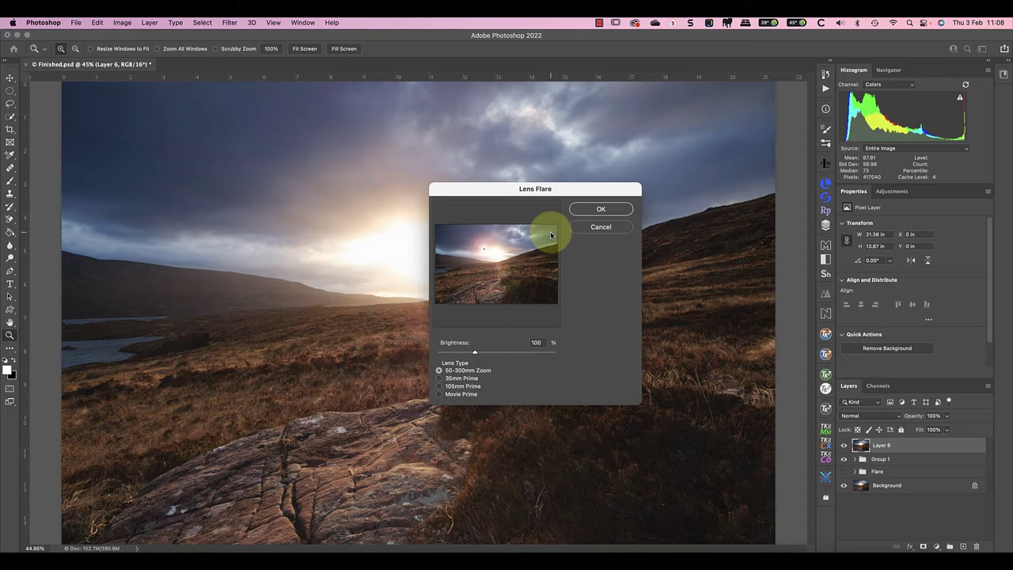
# Apply the lens flare to Layer 6 to check it, then undo it with Edit > Undo Lens Flare
pyautogui.click(596, 210)
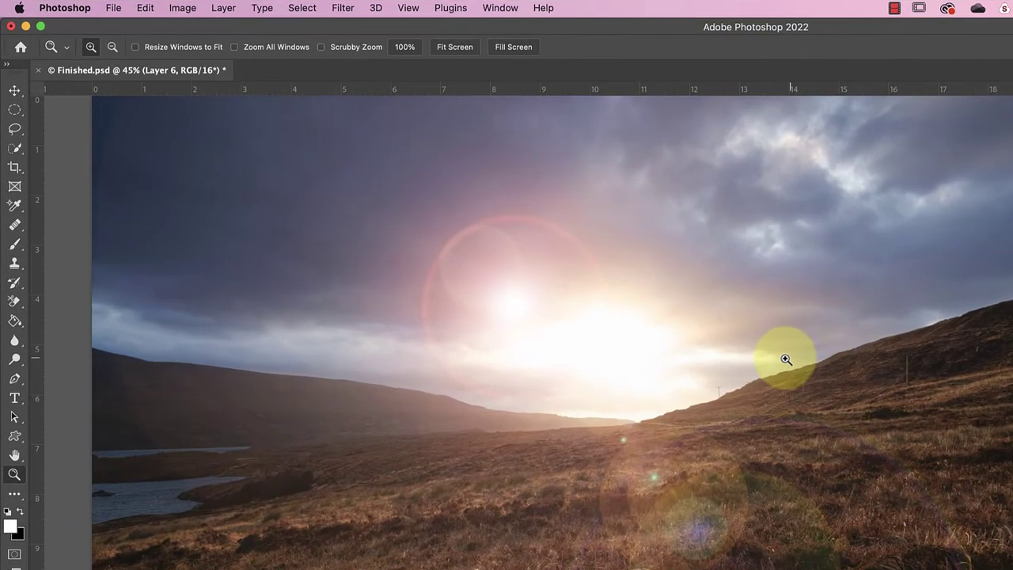
pyautogui.click(94, 22)
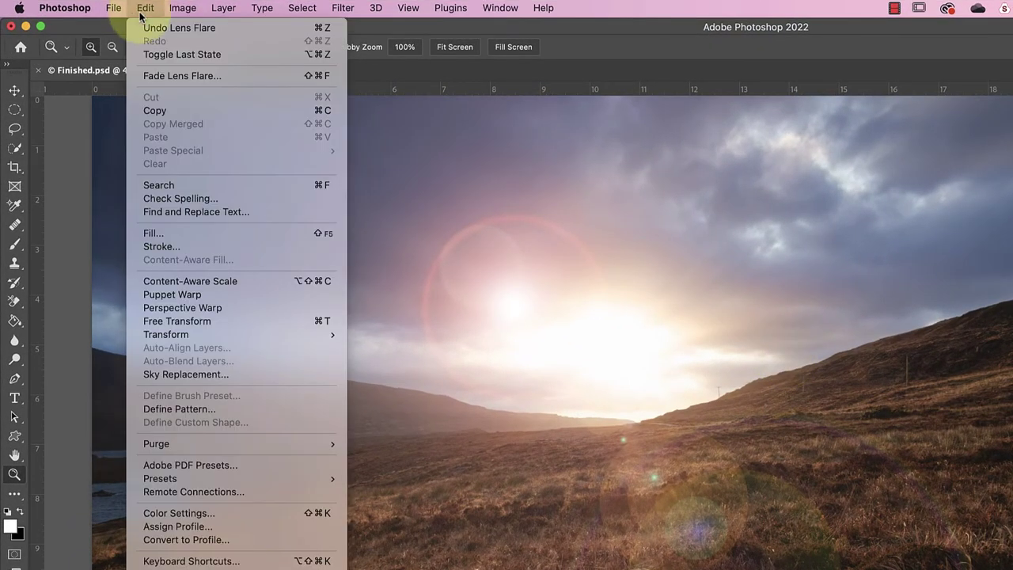
pyautogui.click(154, 30)
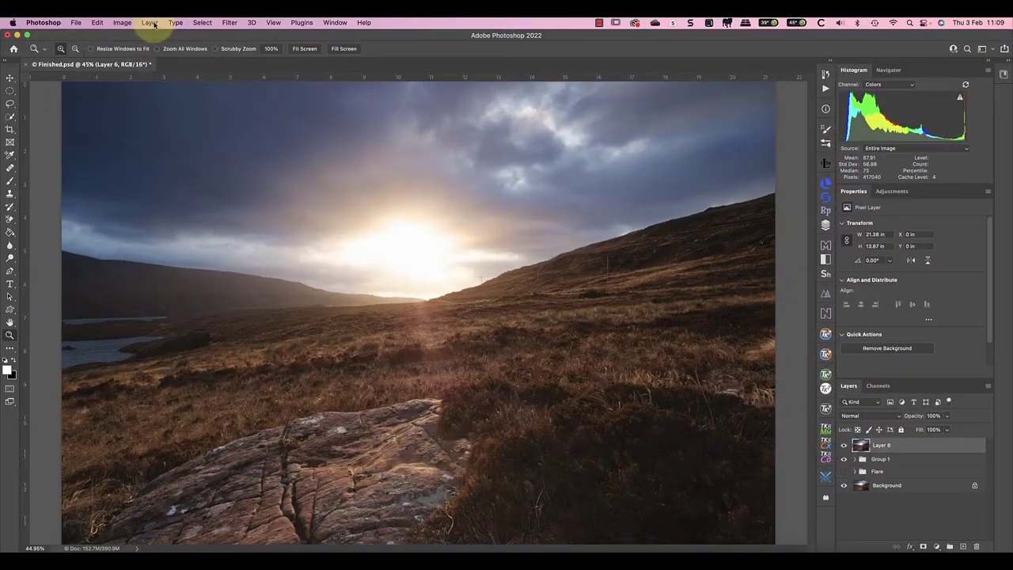
# Add an empty Layer 7 above Layer 6 and reset colours to black and white
pyautogui.click(151, 22)
pyautogui.moveTo(159, 35)
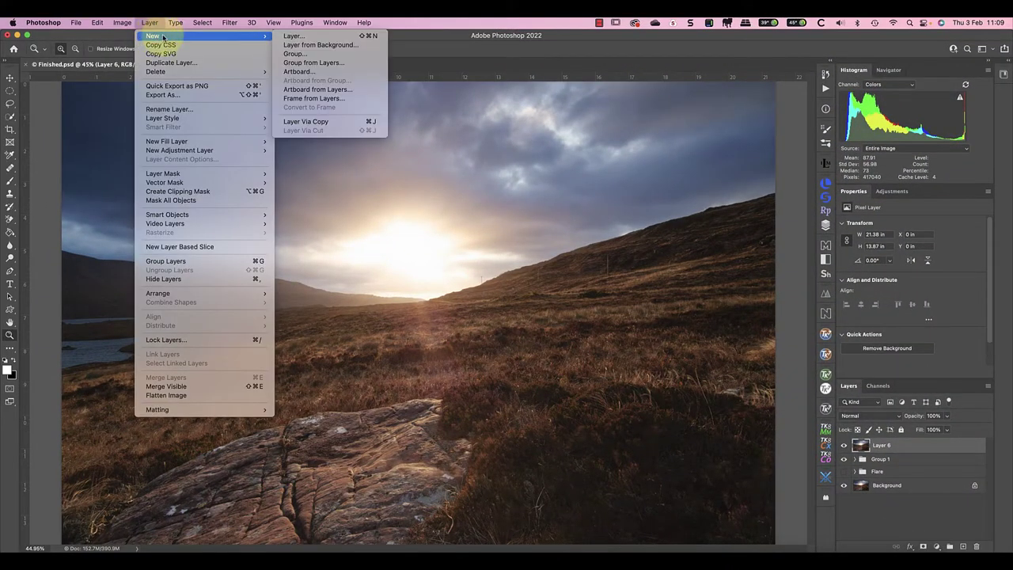
pyautogui.click(293, 38)
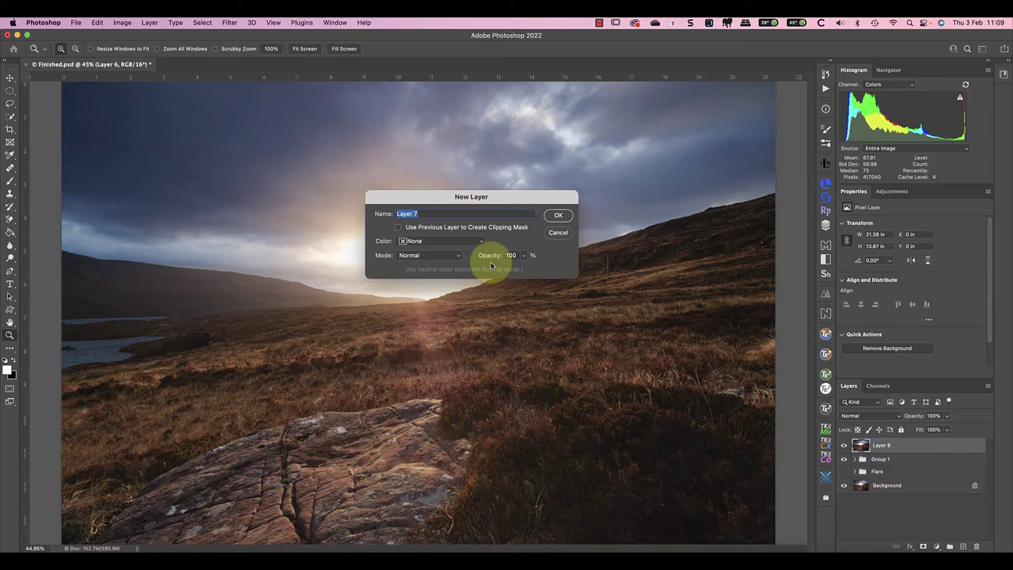
pyautogui.click(558, 216)
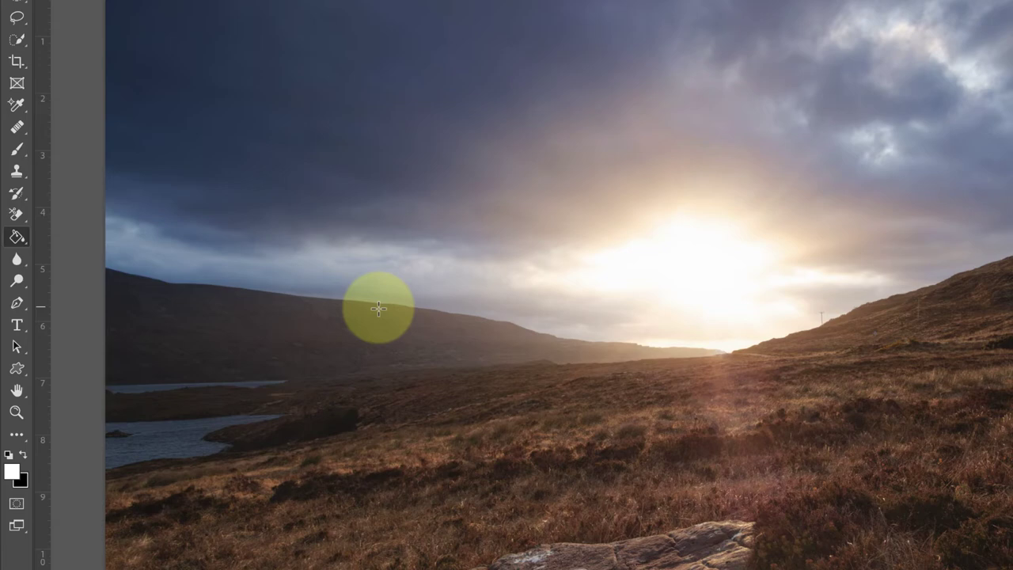
pyautogui.press('d')
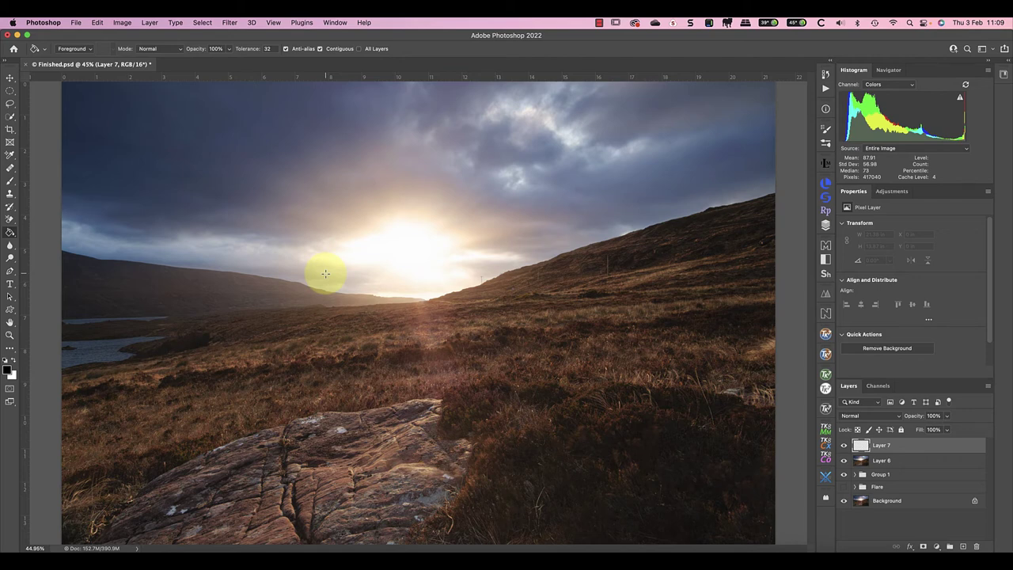
# Fill Layer 7 with solid black and convert it to a Smart Object for smart filters
pyautogui.click(325, 274)
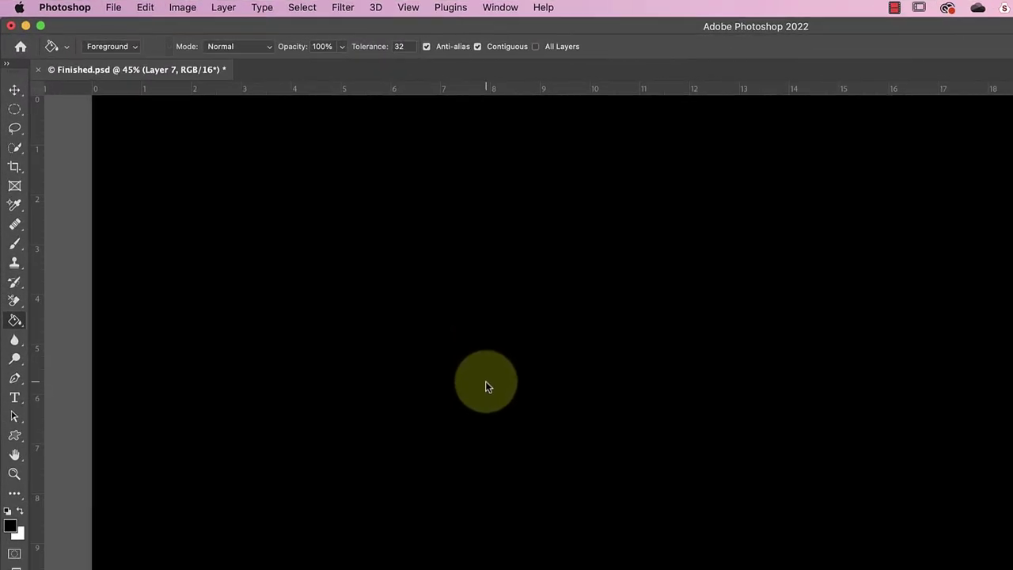
pyautogui.click(344, 8)
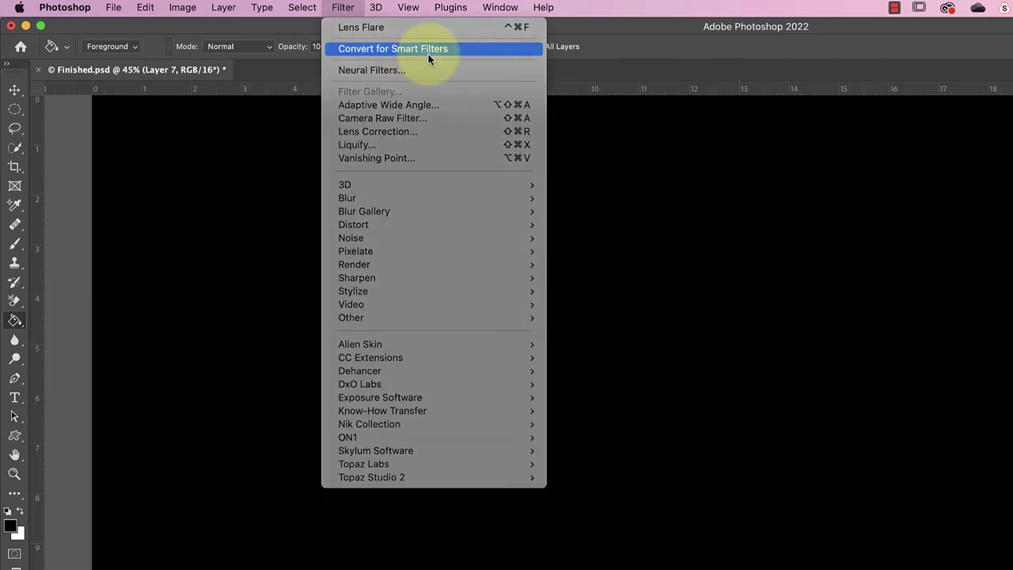
pyautogui.click(429, 50)
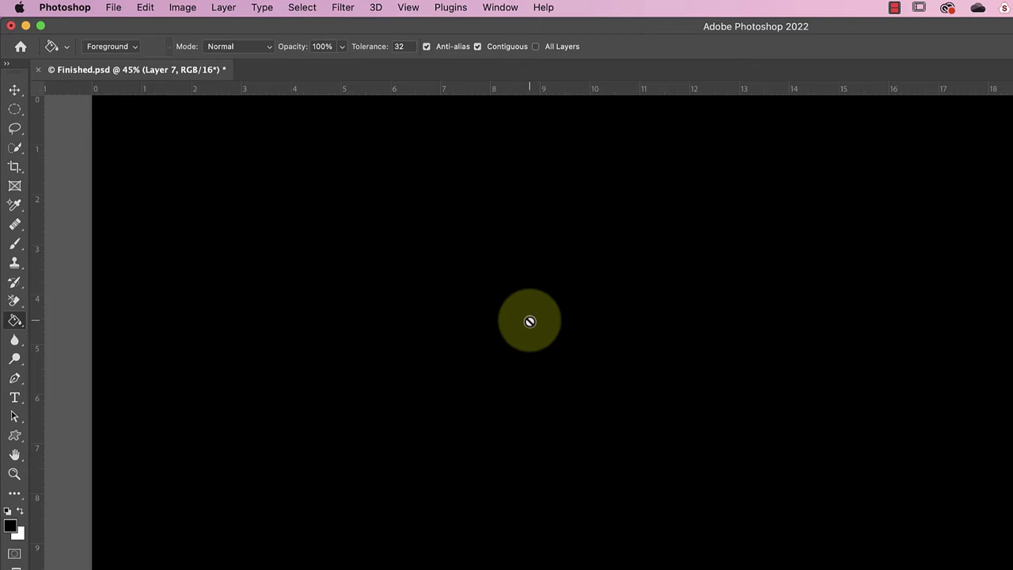
pyautogui.click(343, 8)
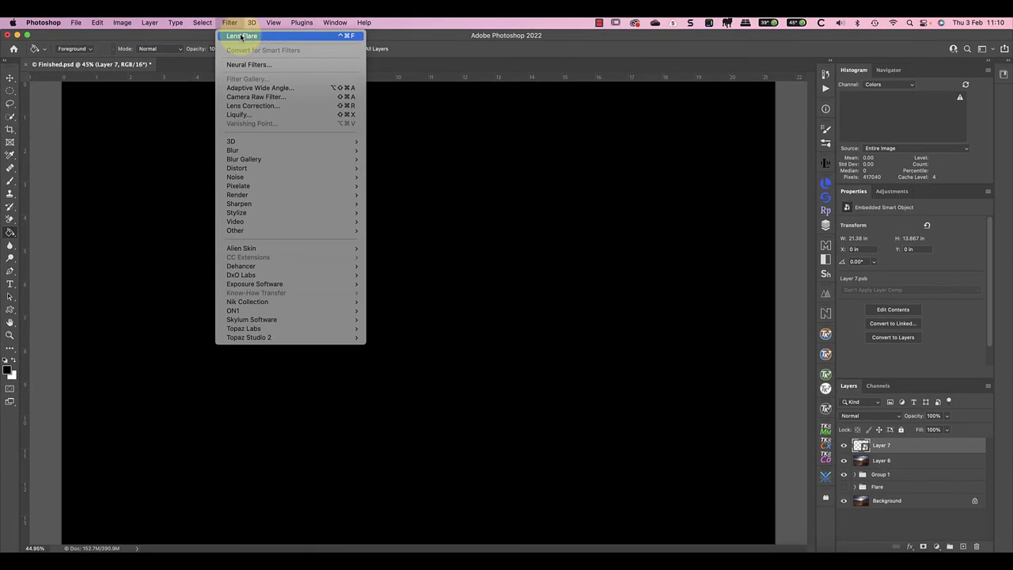
# Render a Lens Flare smart filter on black Layer 7 and set its blend mode to Screen
pyautogui.click(360, 28)
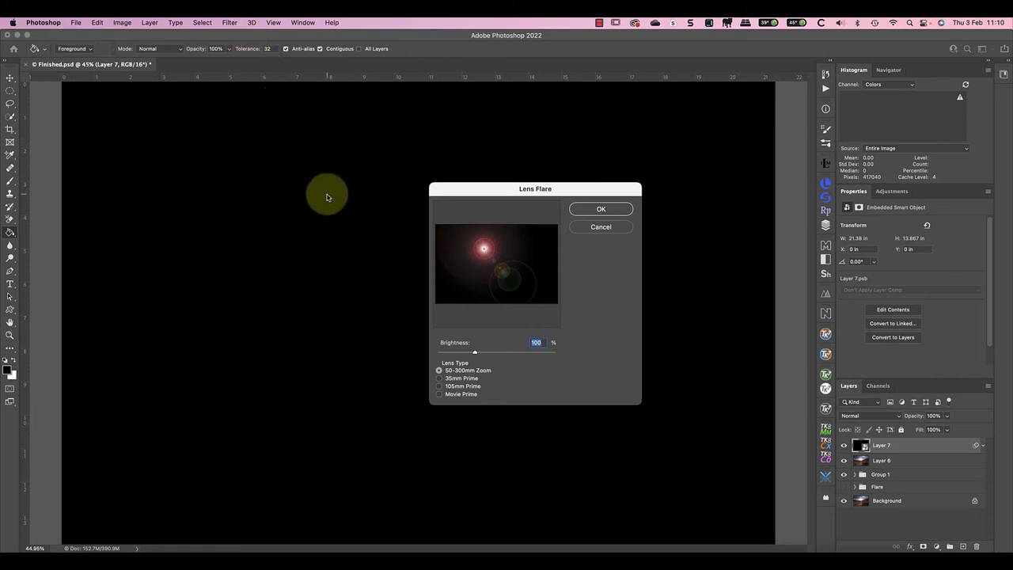
pyautogui.click(596, 208)
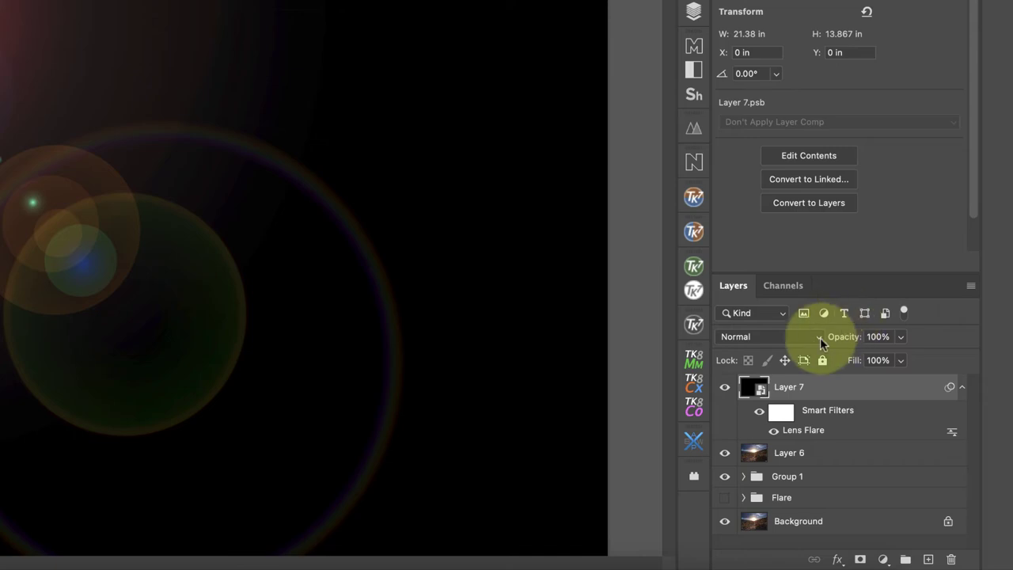
pyautogui.click(818, 337)
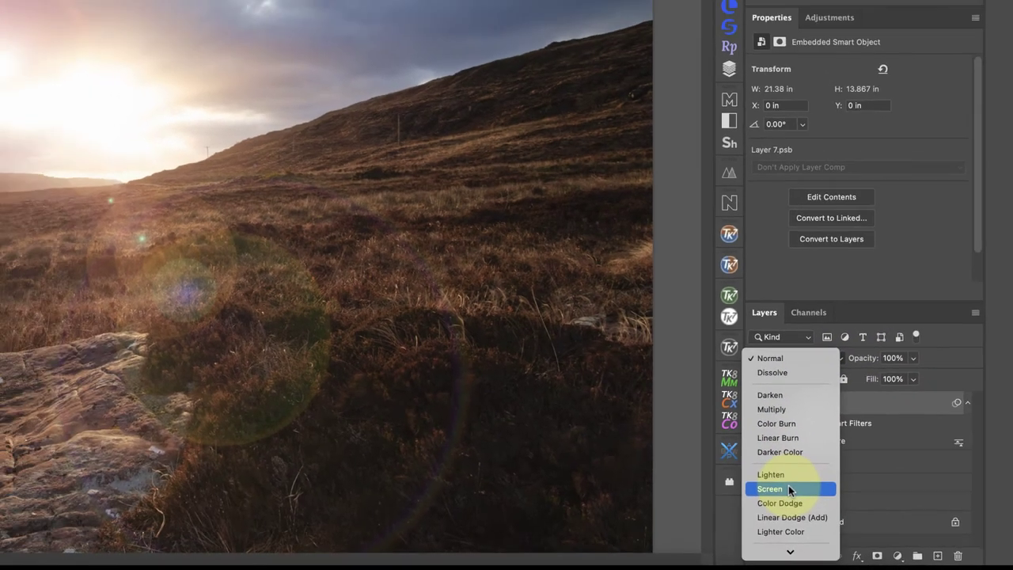
pyautogui.click(762, 484)
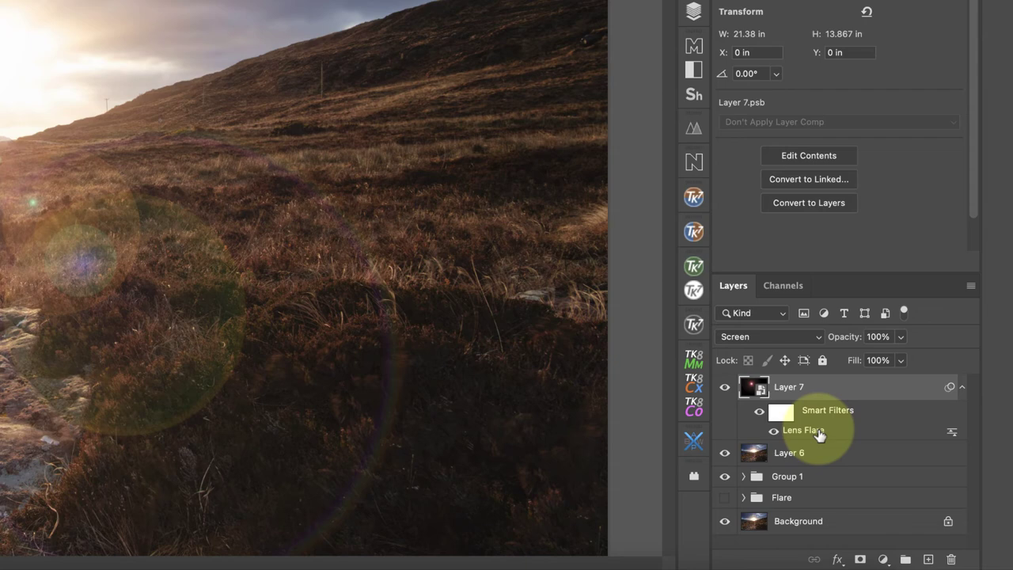
# Re-edit the Lens Flare smart filter, dragging the flare centre onto the setting sun
pyautogui.doubleClick(819, 431)
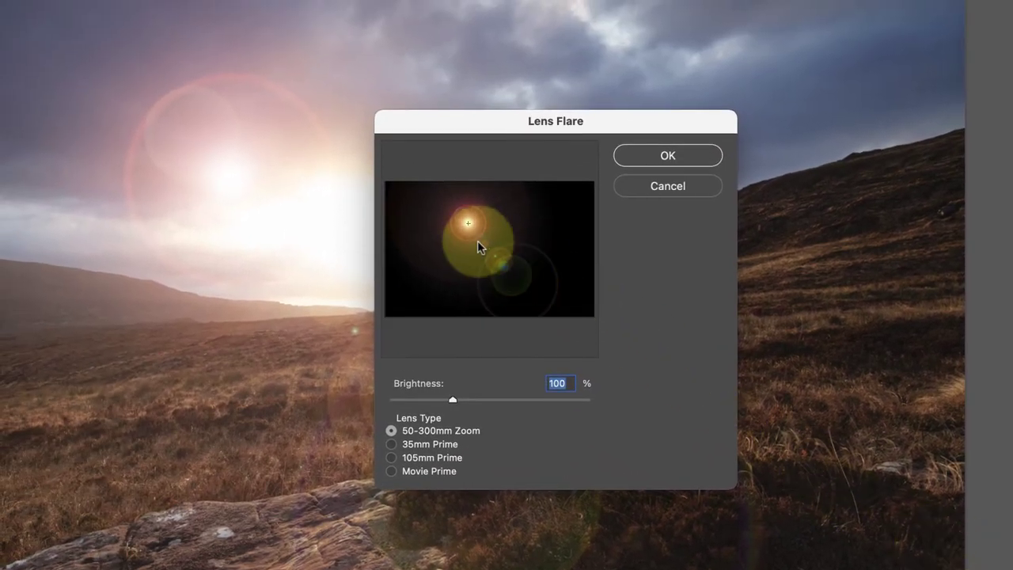
pyautogui.moveTo(468, 223); pyautogui.dragTo(475, 231)
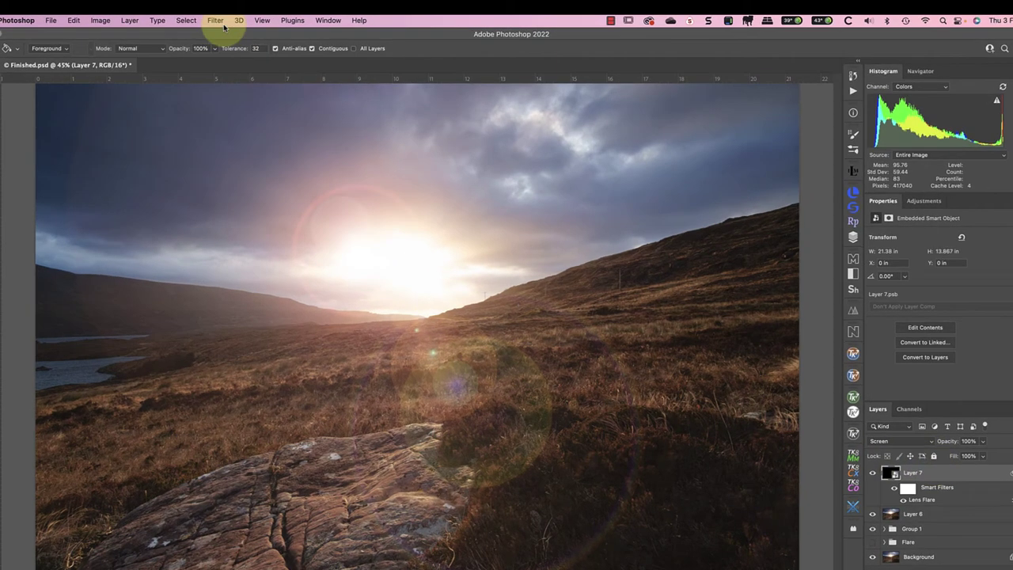
# Add a 9.7-pixel Gaussian Blur smart filter to Layer 7, then reopen its settings
pyautogui.click(223, 24)
pyautogui.moveTo(260, 156)
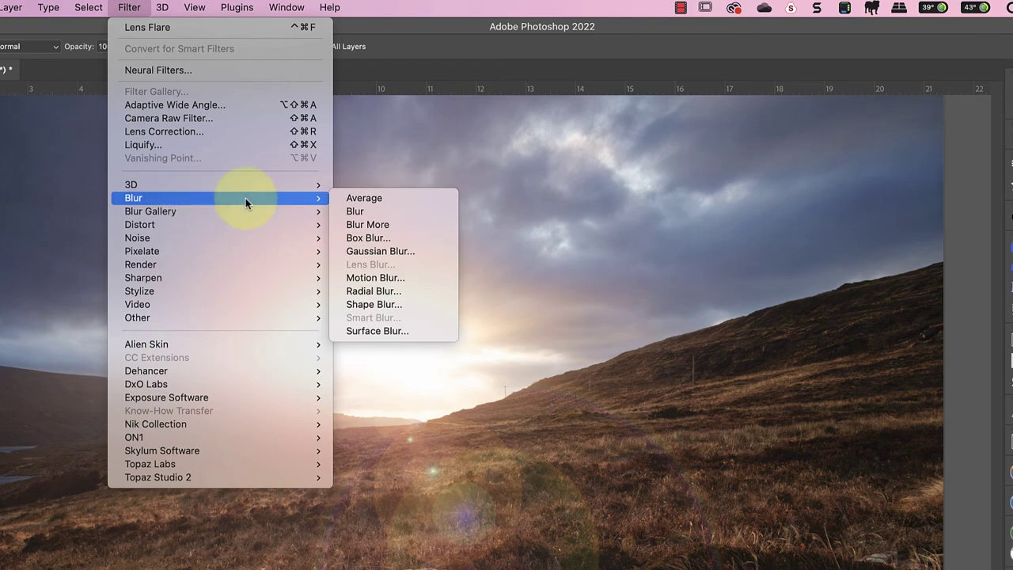
pyautogui.click(393, 251)
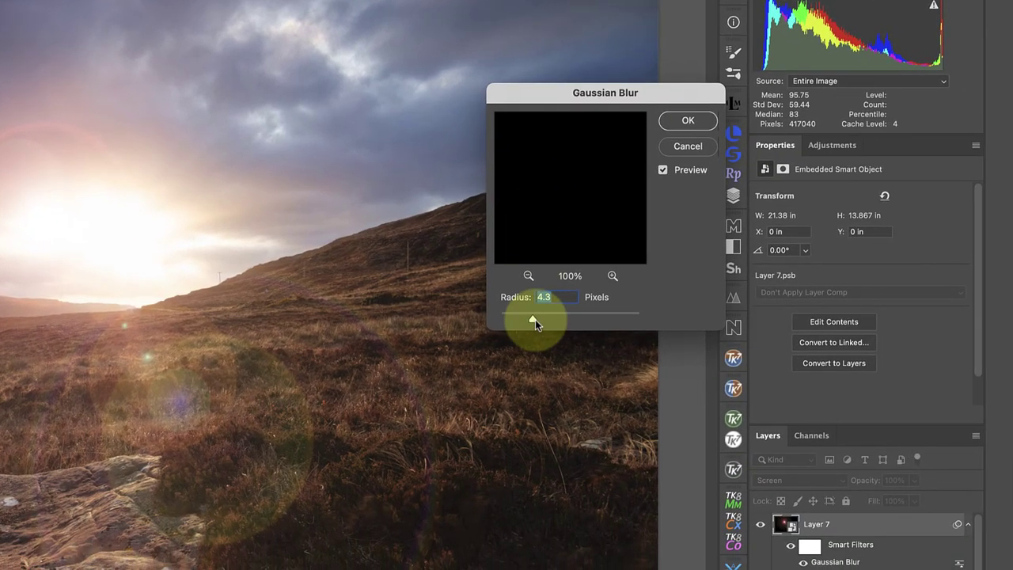
pyautogui.moveTo(697, 383); pyautogui.dragTo(734, 384)
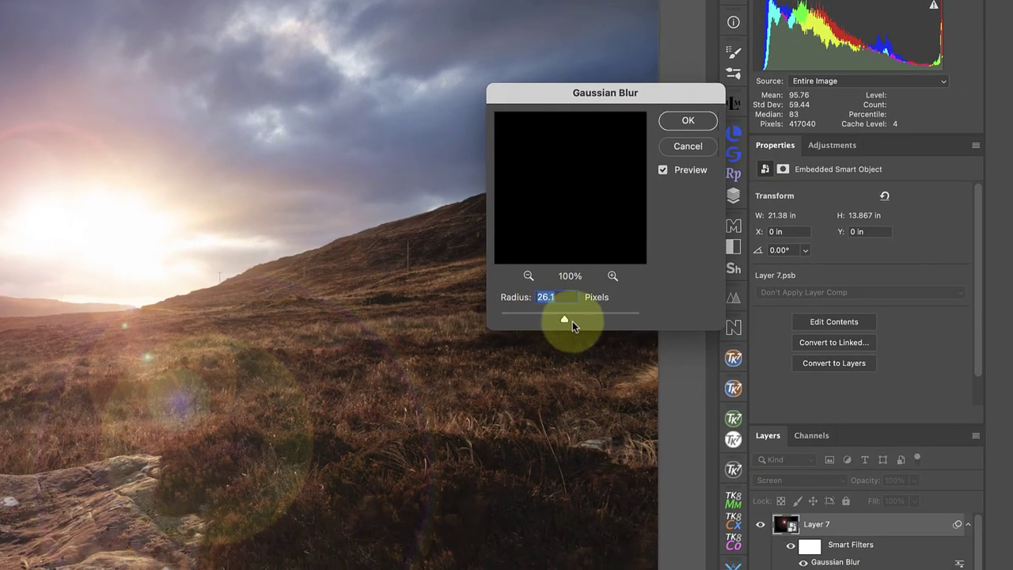
pyautogui.moveTo(573, 321); pyautogui.dragTo(553, 319)
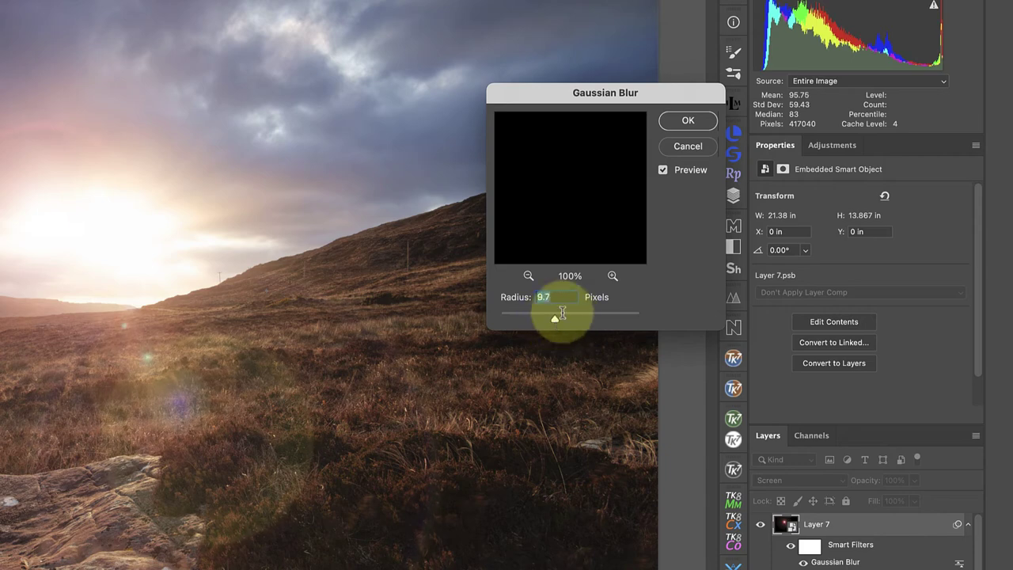
pyautogui.click(688, 120)
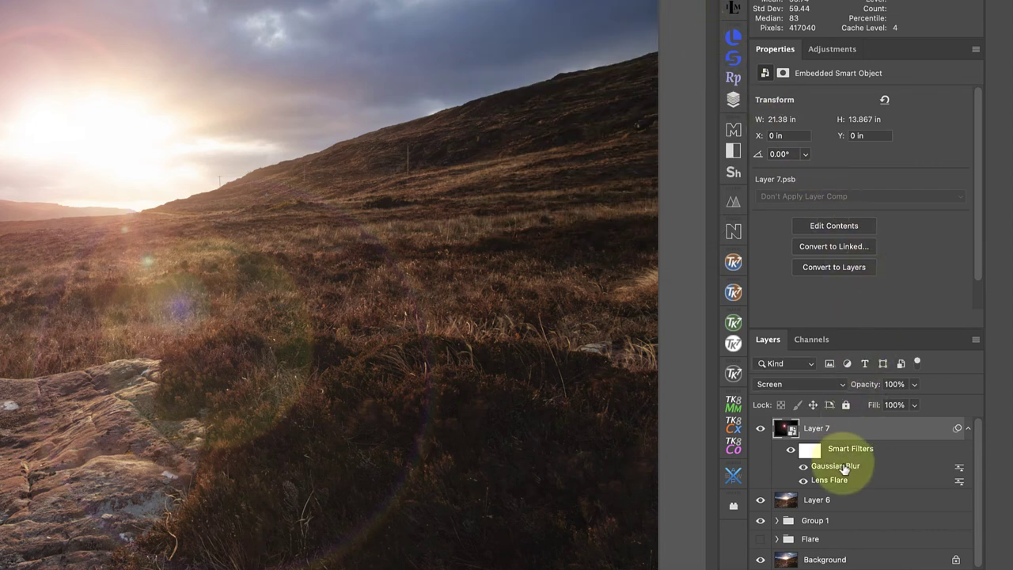
pyautogui.doubleClick(844, 468)
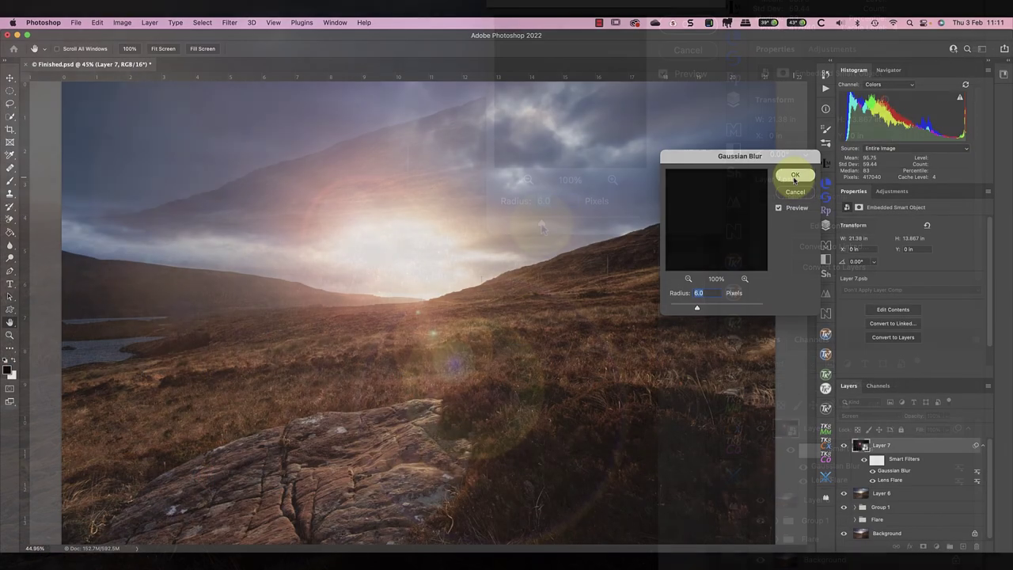
# Keep the blur unchanged, then clip a Hue/Saturation layer to Layer 7 with Hue +5, Saturation +34
pyautogui.click(688, 25)
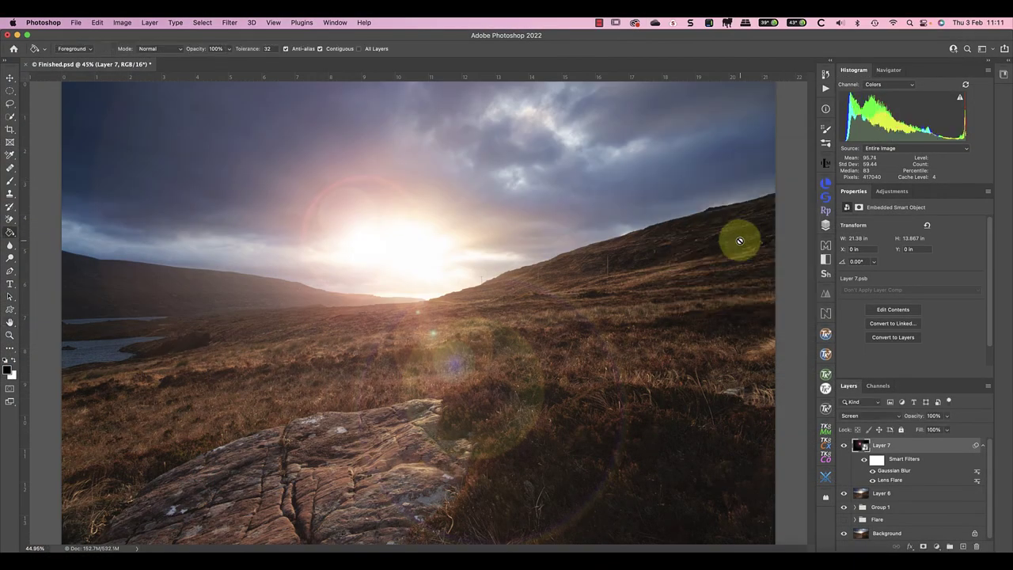
pyautogui.click(892, 192)
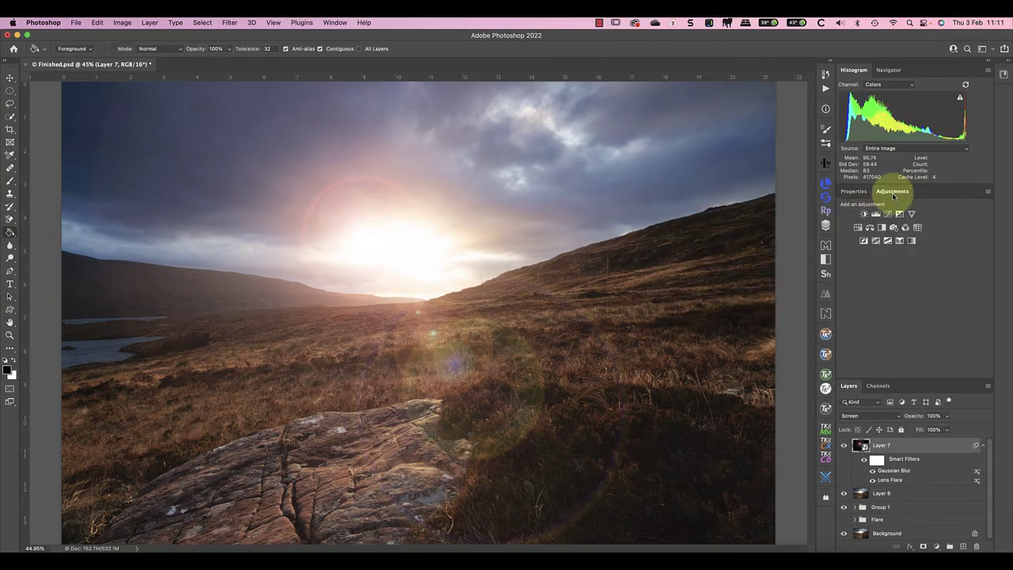
pyautogui.click(858, 229)
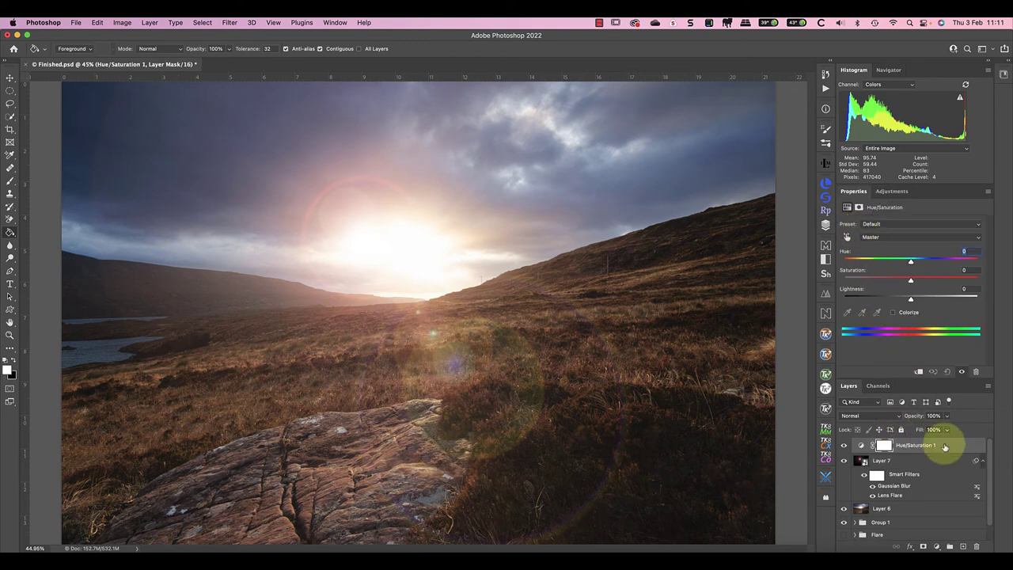
pyautogui.rightClick(946, 446)
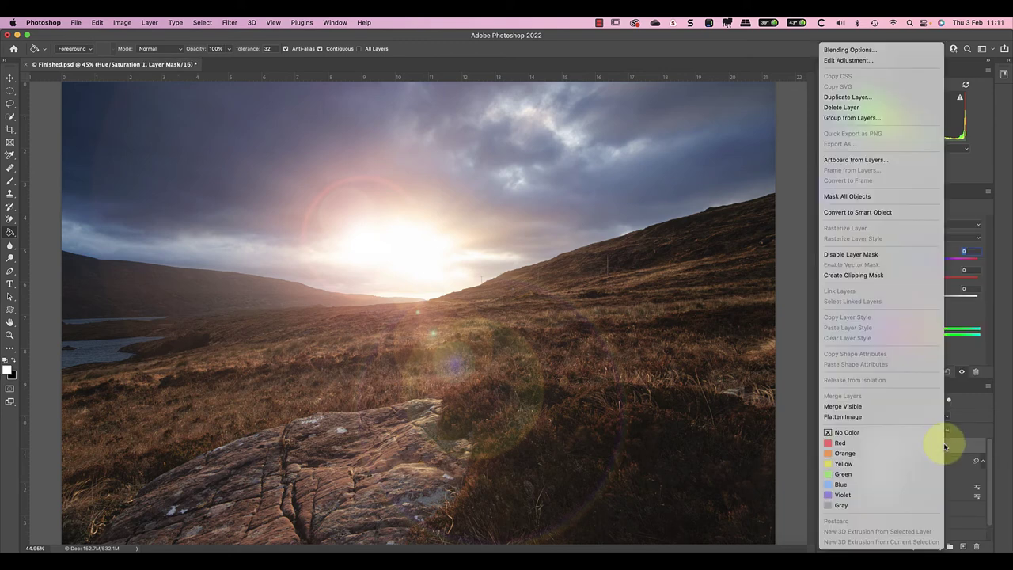
pyautogui.click(861, 280)
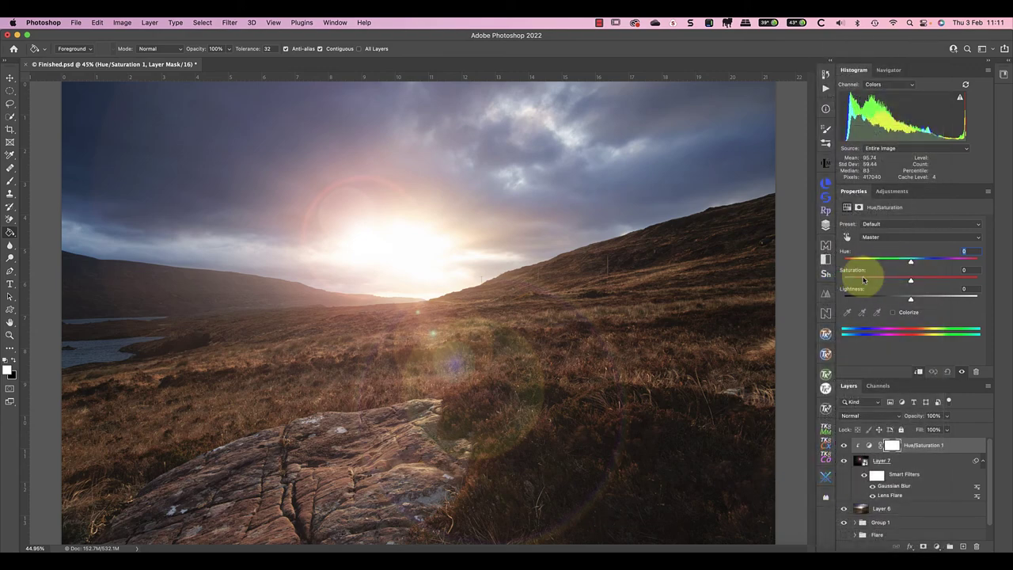
pyautogui.moveTo(911, 281)
pyautogui.mouseDown()
pyautogui.moveTo(949, 283)
pyautogui.moveTo(860, 284)
pyautogui.moveTo(944, 282)
pyautogui.moveTo(871, 263)
pyautogui.moveTo(939, 267)
pyautogui.moveTo(915, 267)
pyautogui.mouseUp()
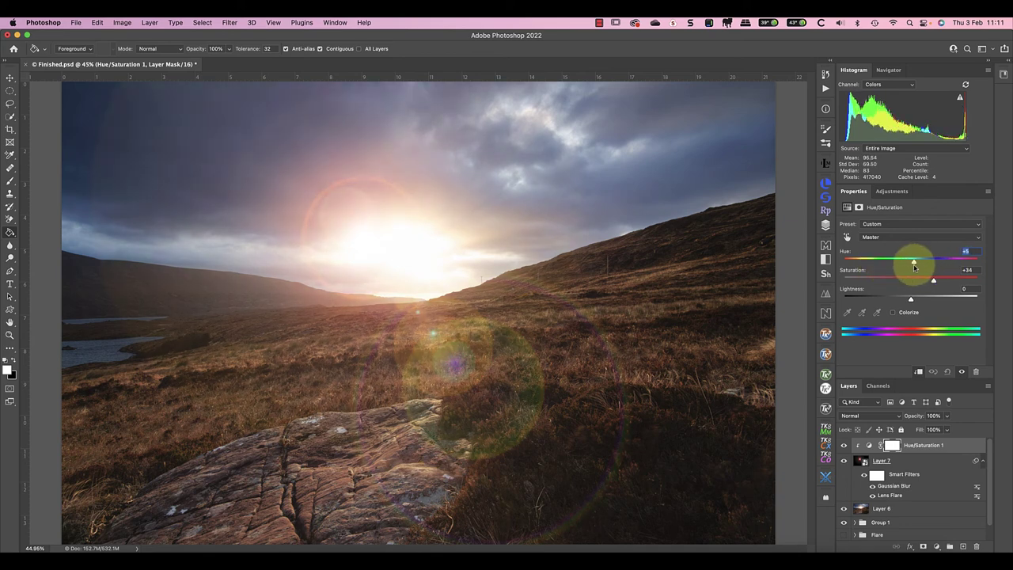